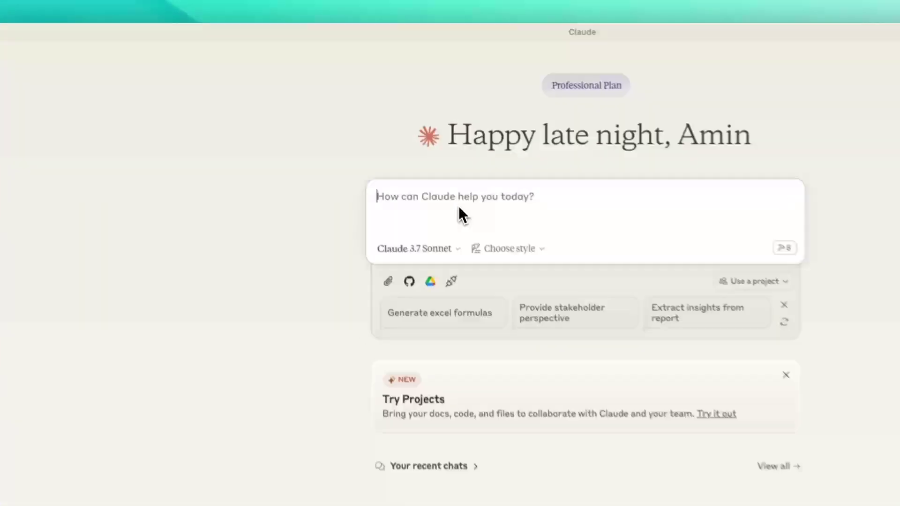
- Ask Claude to list all Google Search Console properties, show a performance overview for the main website and explain what the metrics mean for search visibility
{"action": "type", "text": "I'd like to analyze my website's performance in Google Search. Can you: 1. List all my properties in Google Search Console 2. Show me a performance overview for my main website 3. Explain what these metrics mean for my site's visibility in search results"}
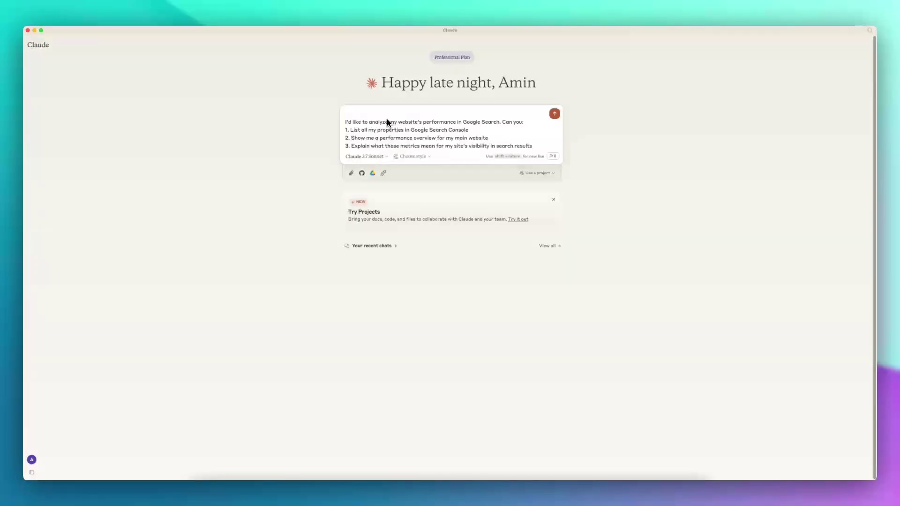
{"action": "key", "text": "Return"}
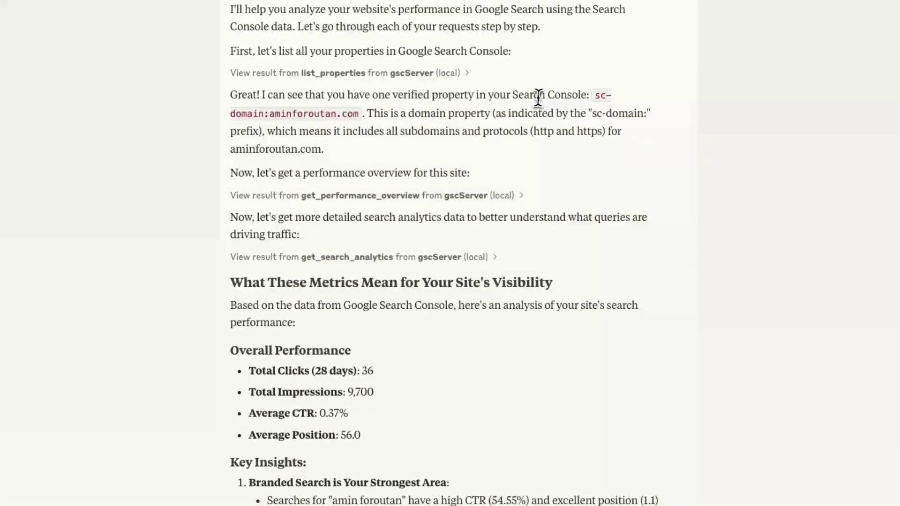
- Read through the reply's verified property, overall performance metrics, key insights and recommendations
{"action": "left_click_drag", "start_coordinate": [555, 96], "coordinate": [549, 111]}
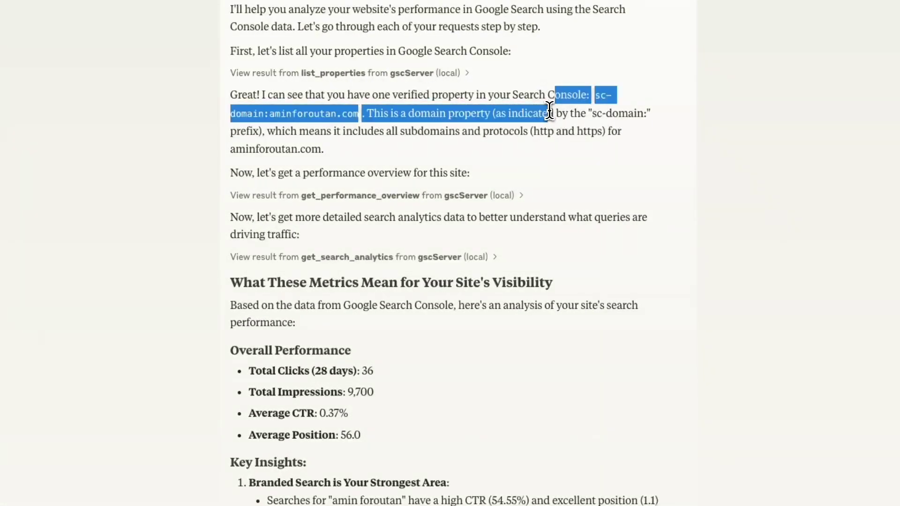
{"action": "left_click", "coordinate": [412, 355]}
{"action": "left_click_drag", "start_coordinate": [360, 435], "coordinate": [235, 357]}
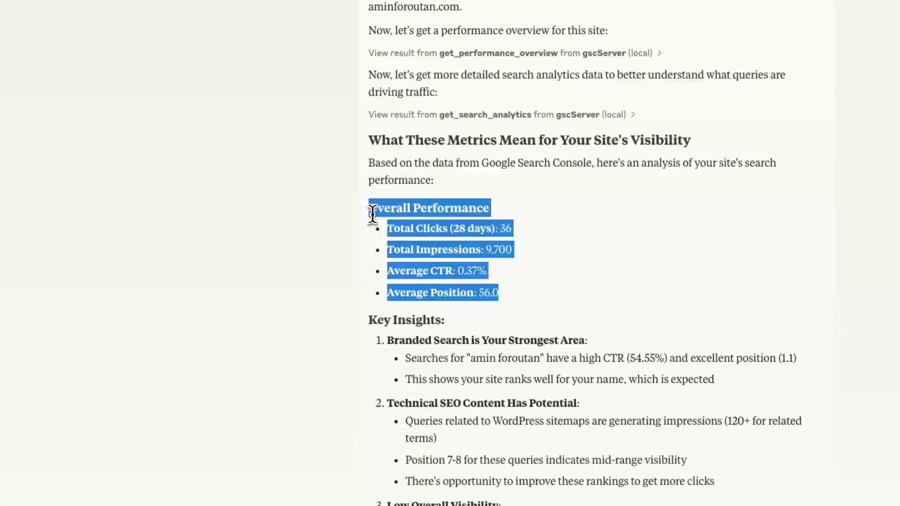
{"action": "scroll", "coordinate": [520, 301], "scroll_direction": "down", "scroll_amount": 2}
{"action": "scroll", "coordinate": [483, 249], "scroll_direction": "down", "scroll_amount": 5}
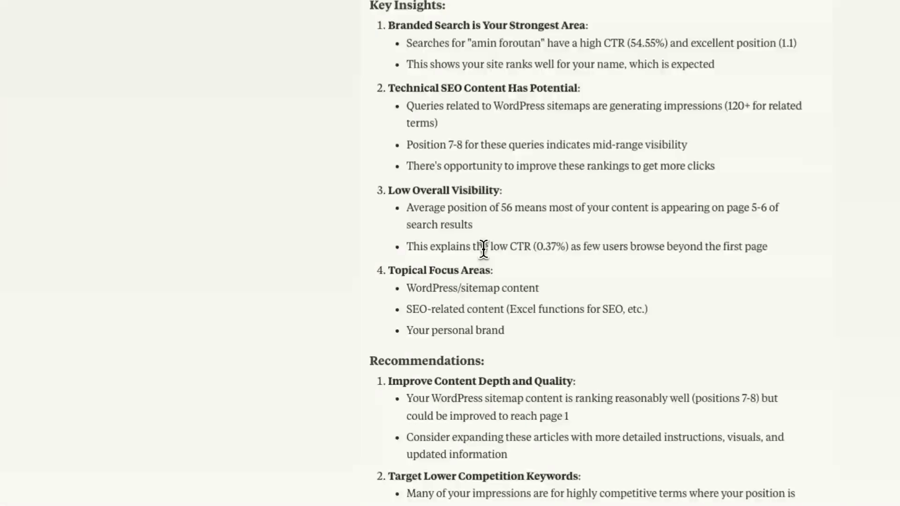
{"action": "scroll", "coordinate": [425, 272], "scroll_direction": "down", "scroll_amount": 3}
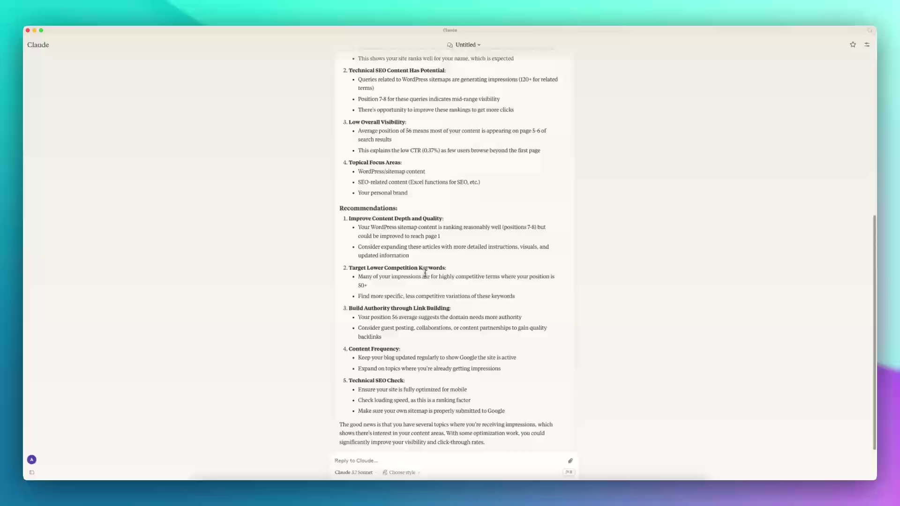
{"action": "scroll", "coordinate": [439, 315], "scroll_direction": "down", "scroll_amount": 1}
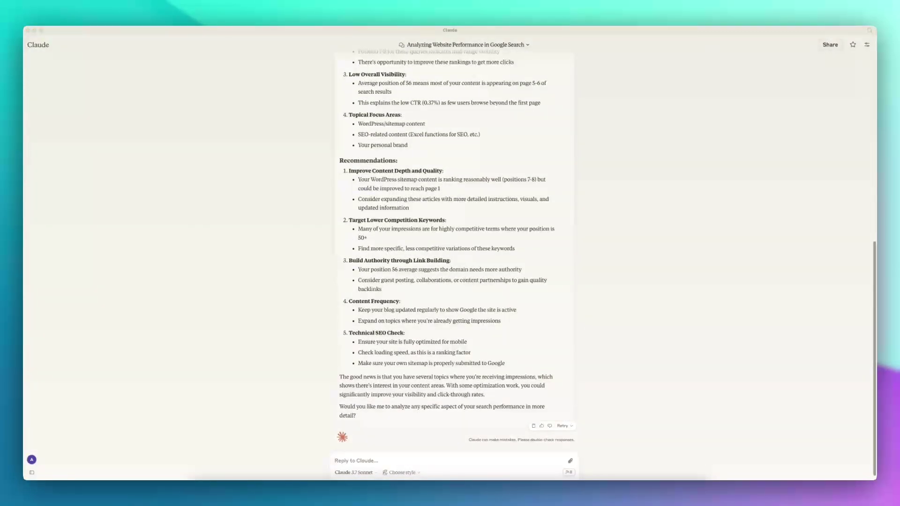
- Expand the get_search_analytics result in the reply, examine its query rows and collapse it again
{"action": "scroll", "coordinate": [445, 262], "scroll_direction": "up", "scroll_amount": 6}
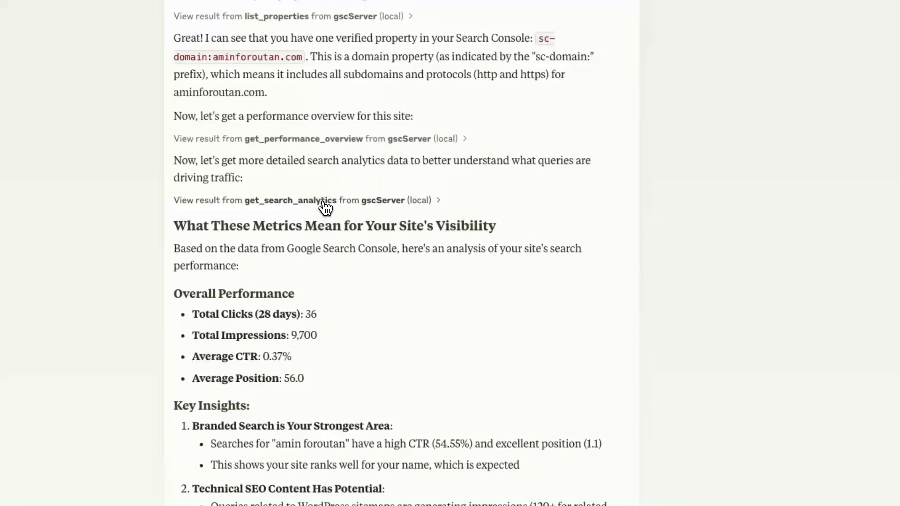
{"action": "left_click", "coordinate": [325, 198]}
{"action": "scroll", "coordinate": [354, 261], "scroll_direction": "down", "scroll_amount": 2}
{"action": "scroll", "coordinate": [351, 264], "scroll_direction": "down", "scroll_amount": 2}
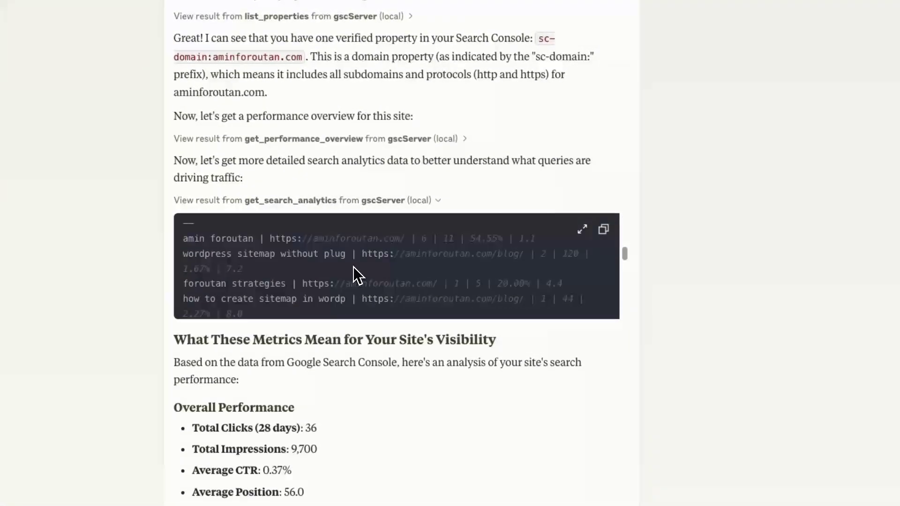
{"action": "scroll", "coordinate": [316, 272], "scroll_direction": "down", "scroll_amount": 4}
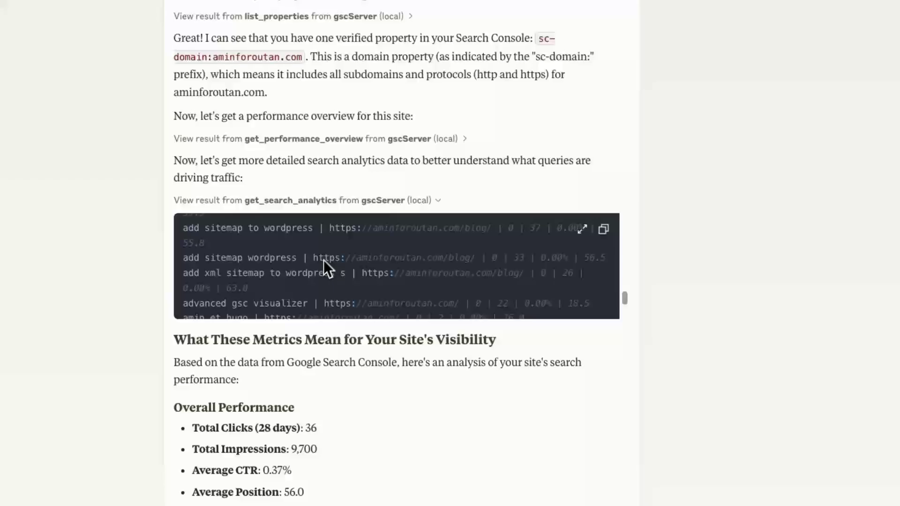
{"action": "left_click", "coordinate": [401, 203]}
- Ask for search analytics with "query" as the dimension, the top 5 queries based on clicks, and ways to optimize content for those terms
{"action": "scroll", "coordinate": [604, 302], "scroll_direction": "down", "scroll_amount": 10}
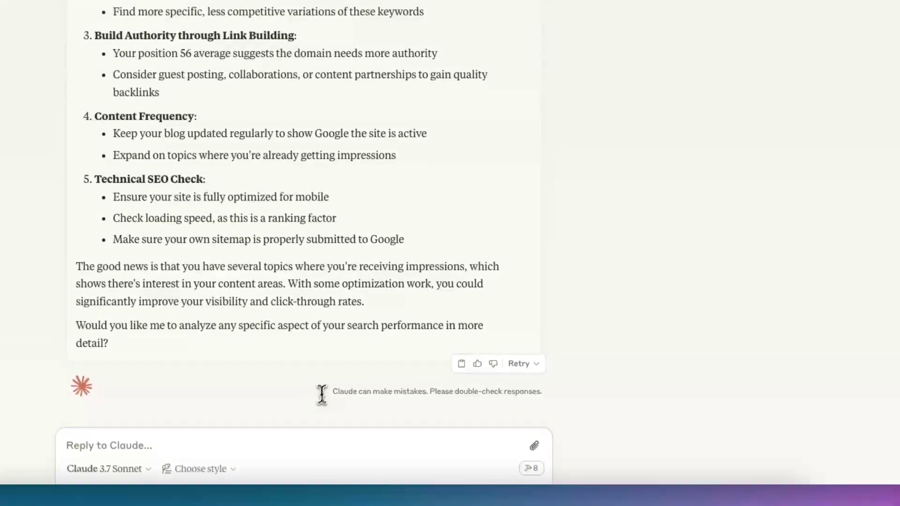
{"action": "left_click", "coordinate": [293, 433]}
{"action": "type", "text": "I want to understand what search terms are bringing visitors to my website. Please: 1. Get the search analytics for my site with \"query\" as the dimension 2. Identify the top 5 performing queries based on clicks 3. Suggest ways I could optimize my content to improve rankings for these terms"}
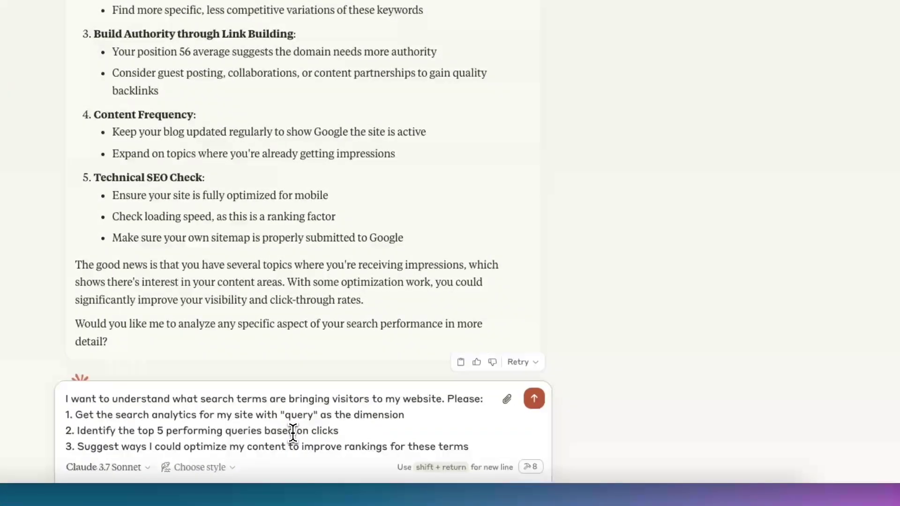
{"action": "key", "text": "Return"}
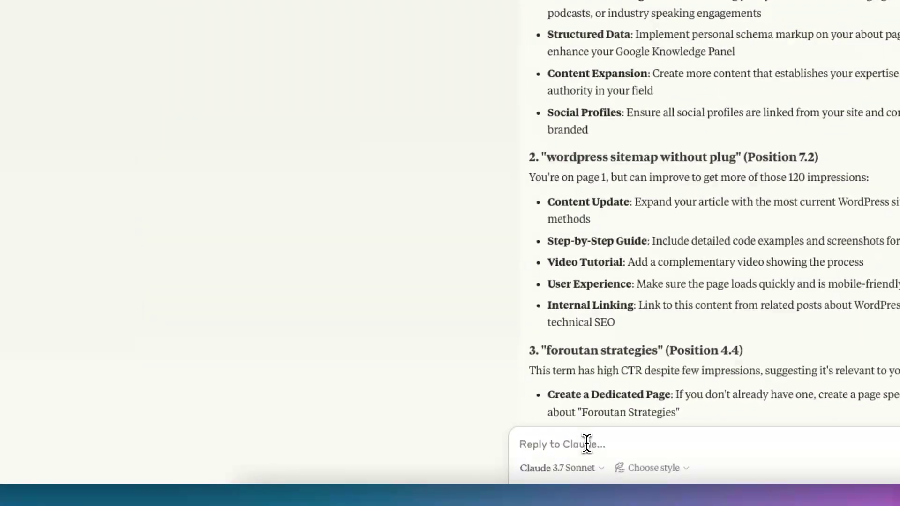
- Request a technical SEO check of sitemaps, homepage indexing, another important page and problems to address, and allow the gscServer tool for this chat
{"action": "key", "text": "ctrl+v"}
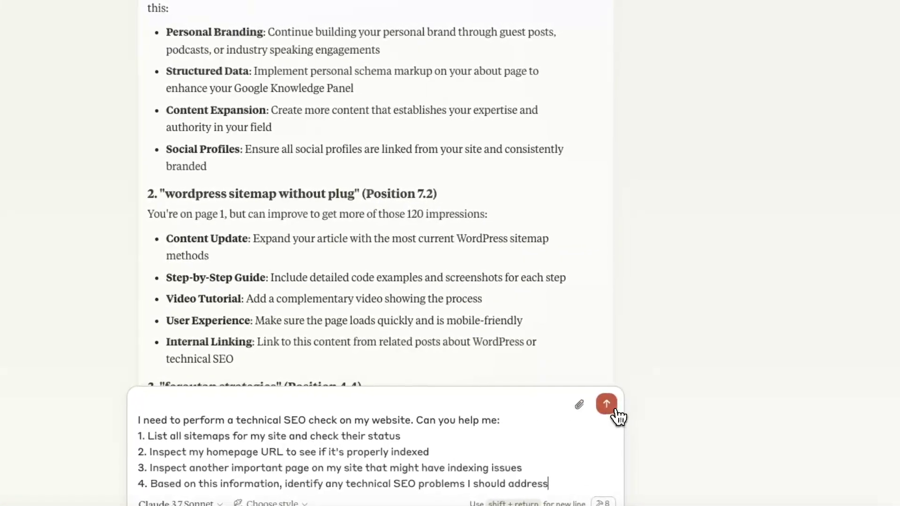
{"action": "left_click", "coordinate": [615, 410]}
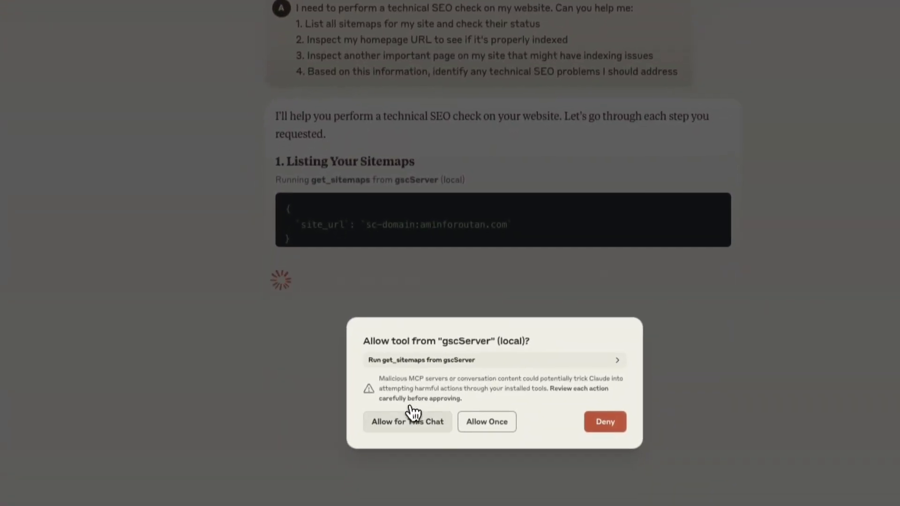
{"action": "left_click", "coordinate": [467, 504]}
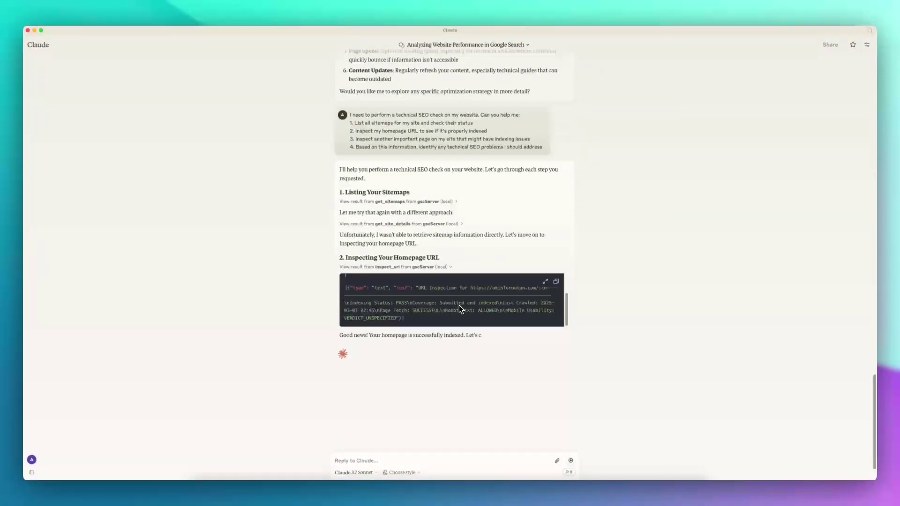
{"action": "left_click", "coordinate": [398, 249]}
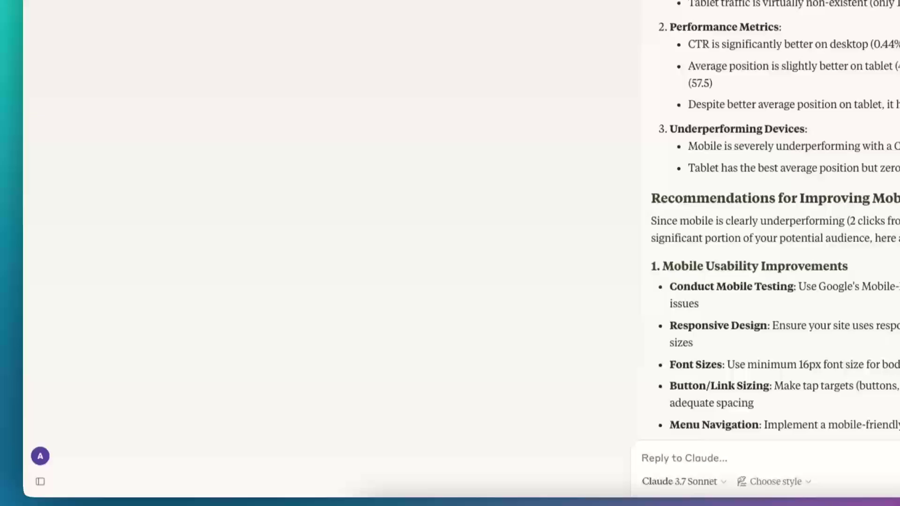
- Request a visual SEO report for the last 28 days with date, query, device and page charts, a brief analysis and 3 actionable recommendations
{"action": "key", "text": "ctrl+v"}
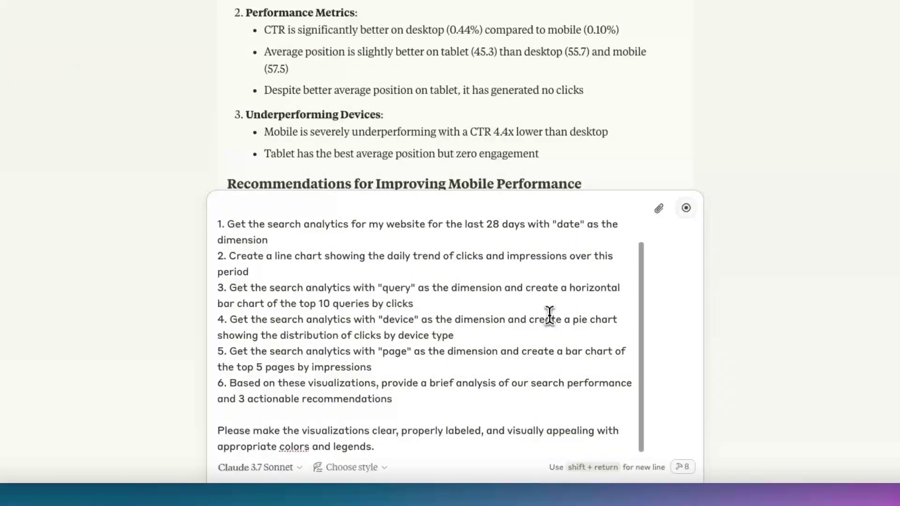
{"action": "scroll", "coordinate": [504, 277], "scroll_direction": "down", "scroll_amount": 10}
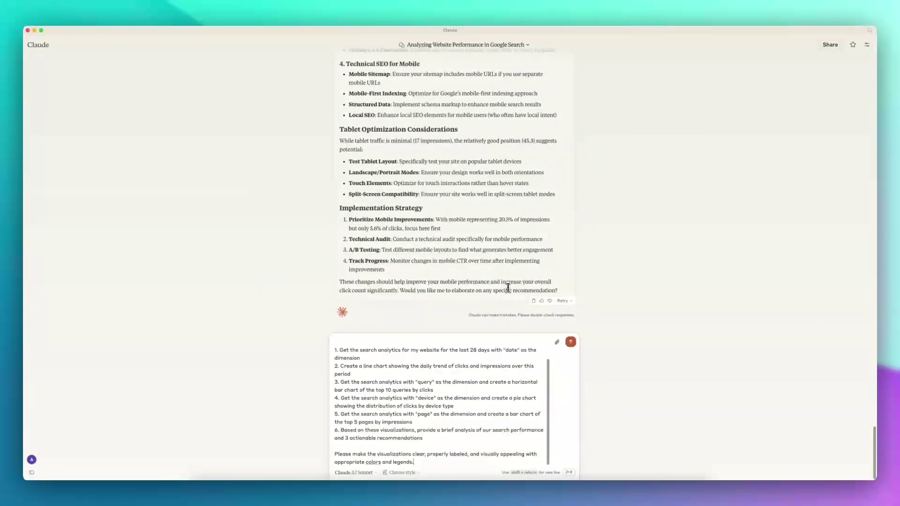
{"action": "left_click", "coordinate": [570, 341]}
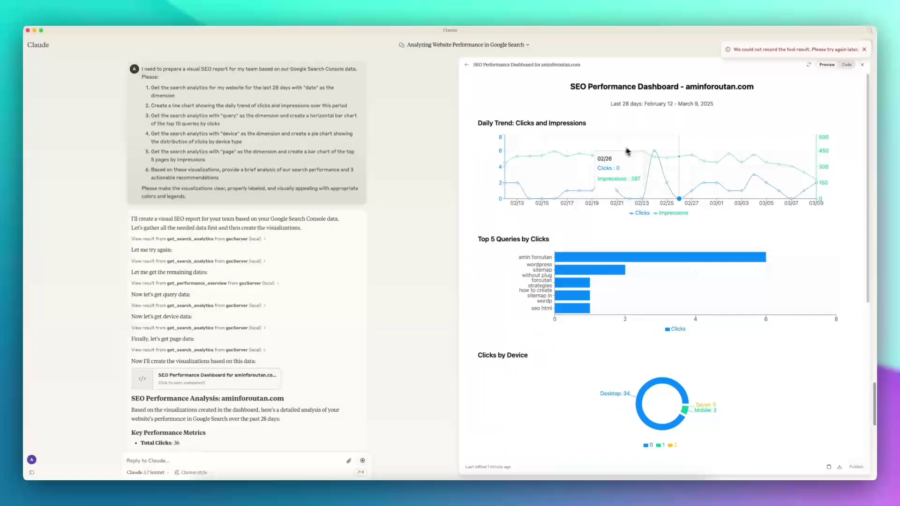
- Examine the SEO Performance Dashboard's trend, query, device and page charts and its key findings and recommendations
{"action": "scroll", "coordinate": [703, 183], "scroll_direction": "down", "scroll_amount": 3}
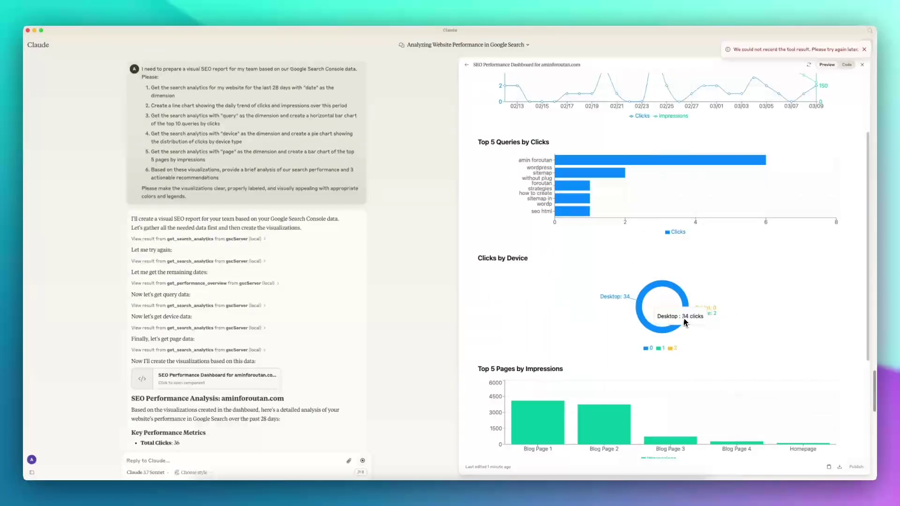
{"action": "scroll", "coordinate": [669, 305], "scroll_direction": "down", "scroll_amount": 4}
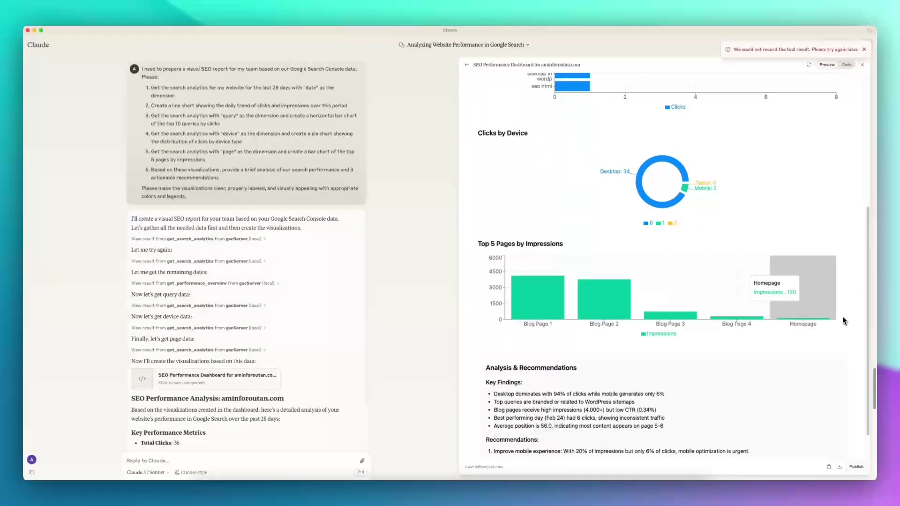
{"action": "scroll", "coordinate": [843, 321], "scroll_direction": "down", "scroll_amount": 1}
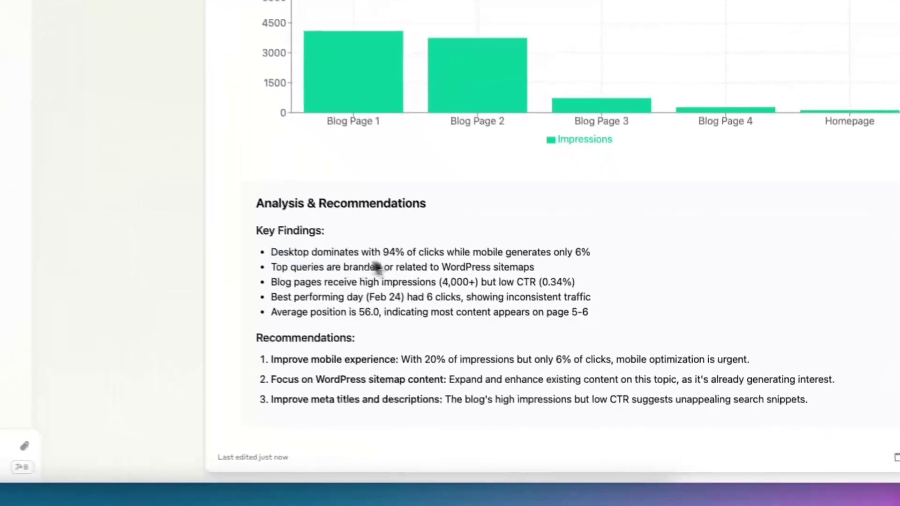
{"action": "left_click_drag", "start_coordinate": [494, 358], "coordinate": [657, 357]}
{"action": "left_click_drag", "start_coordinate": [567, 239], "coordinate": [592, 242]}
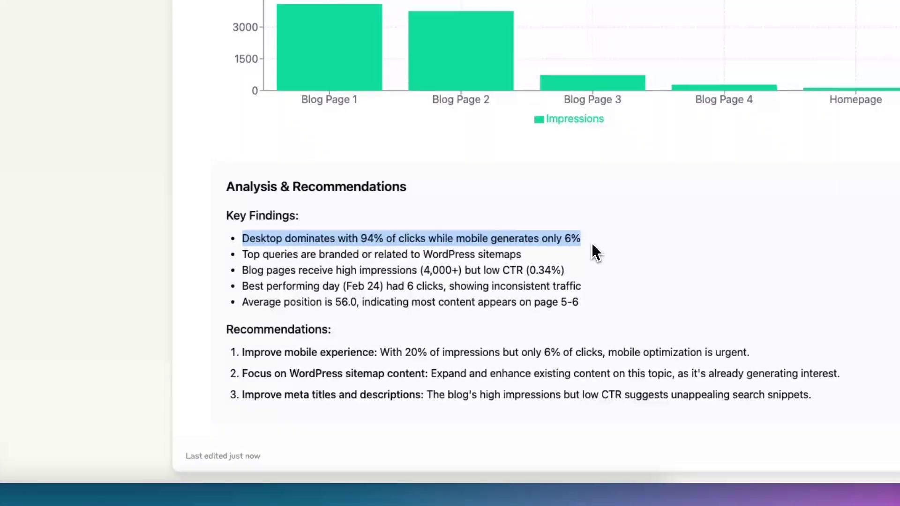
{"action": "left_click_drag", "start_coordinate": [242, 353], "coordinate": [432, 349]}
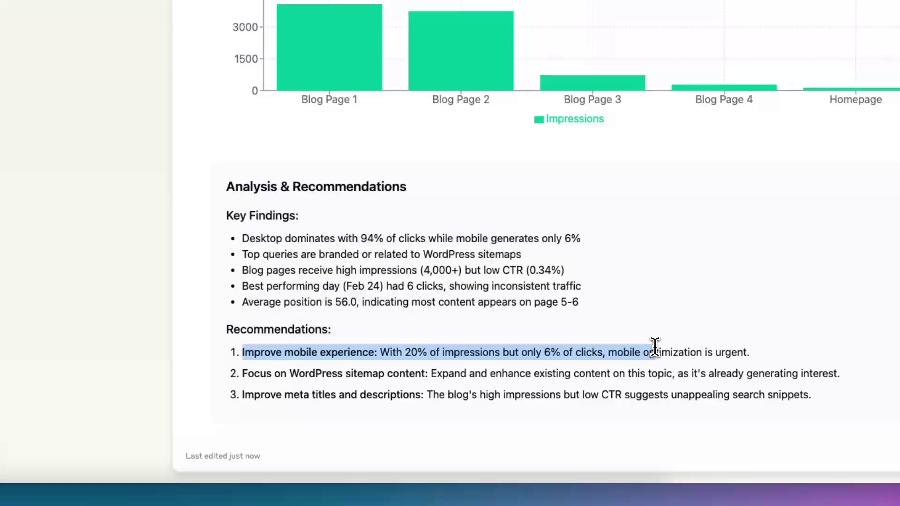
{"action": "left_click_drag", "start_coordinate": [655, 347], "coordinate": [808, 393]}
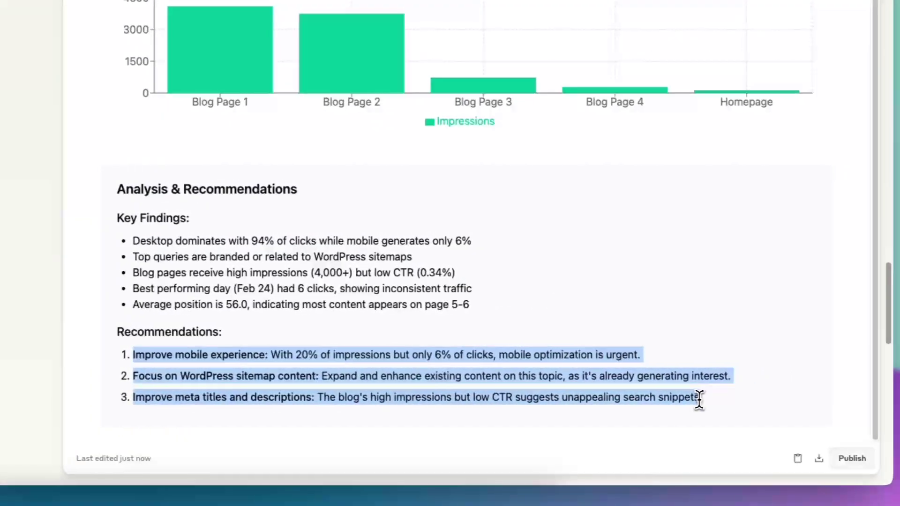
{"action": "left_click", "coordinate": [726, 354]}
{"action": "left_click_drag", "start_coordinate": [638, 355], "coordinate": [482, 355]}
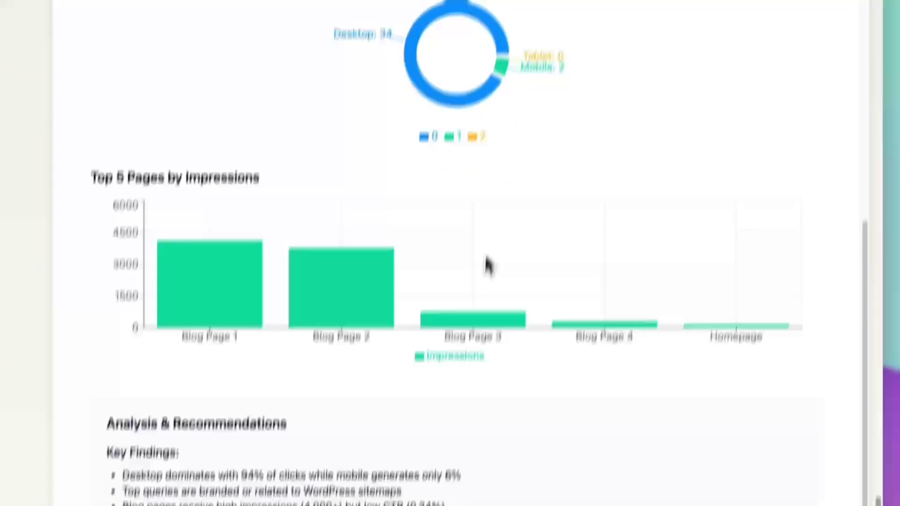
- Read the written SEO performance analysis in the chat, from the performance insights to the three actionable recommendations
{"action": "scroll", "coordinate": [555, 291], "scroll_direction": "down", "scroll_amount": 5}
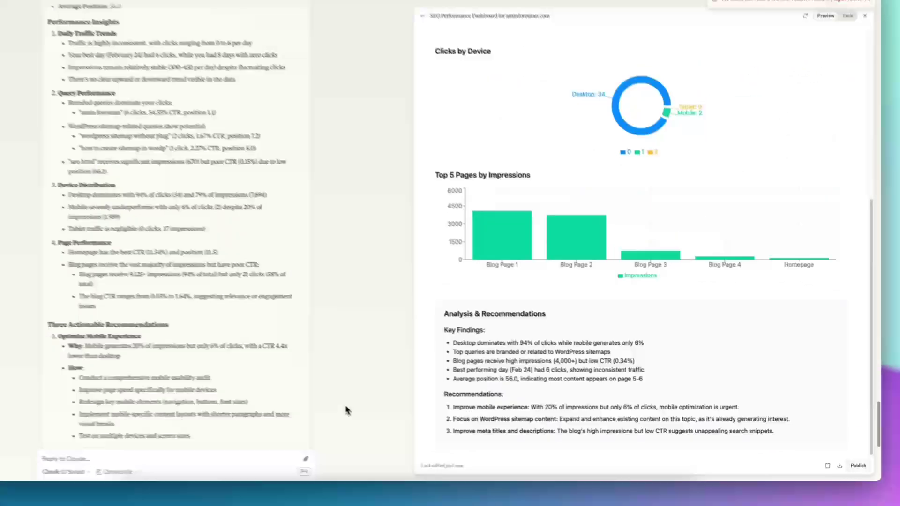
{"action": "scroll", "coordinate": [290, 355], "scroll_direction": "down", "scroll_amount": 5}
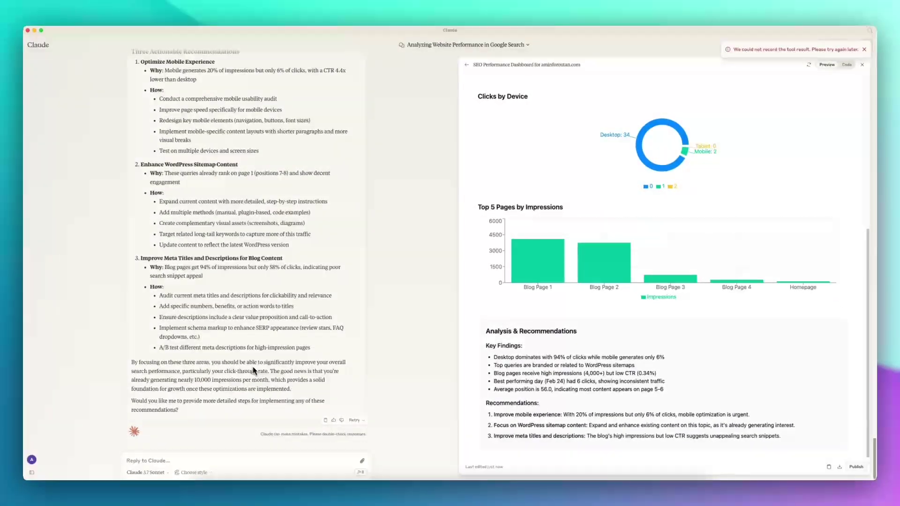
{"action": "scroll", "coordinate": [263, 328], "scroll_direction": "up", "scroll_amount": 8}
{"action": "scroll", "coordinate": [257, 293], "scroll_direction": "up", "scroll_amount": 5}
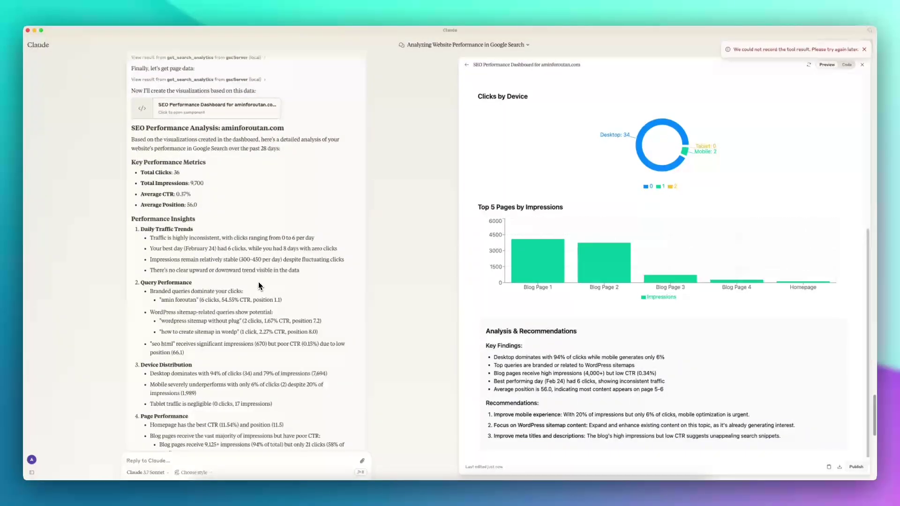